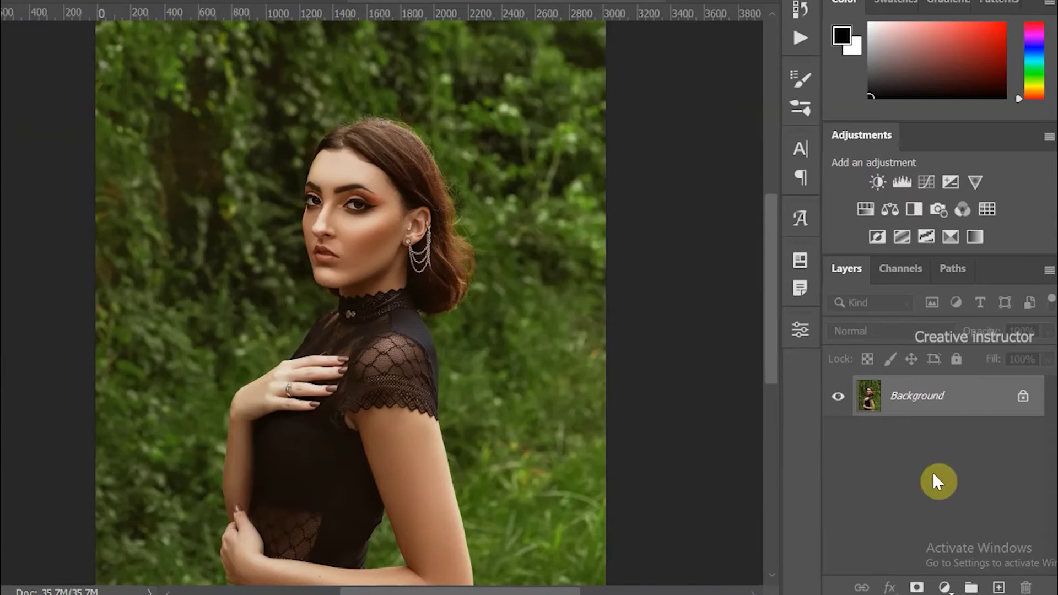
Step: Add a Curves adjustment layer and apply Enhance Per Channel Contrast auto correction
{"action": "left_click", "coordinate": [944, 588]}
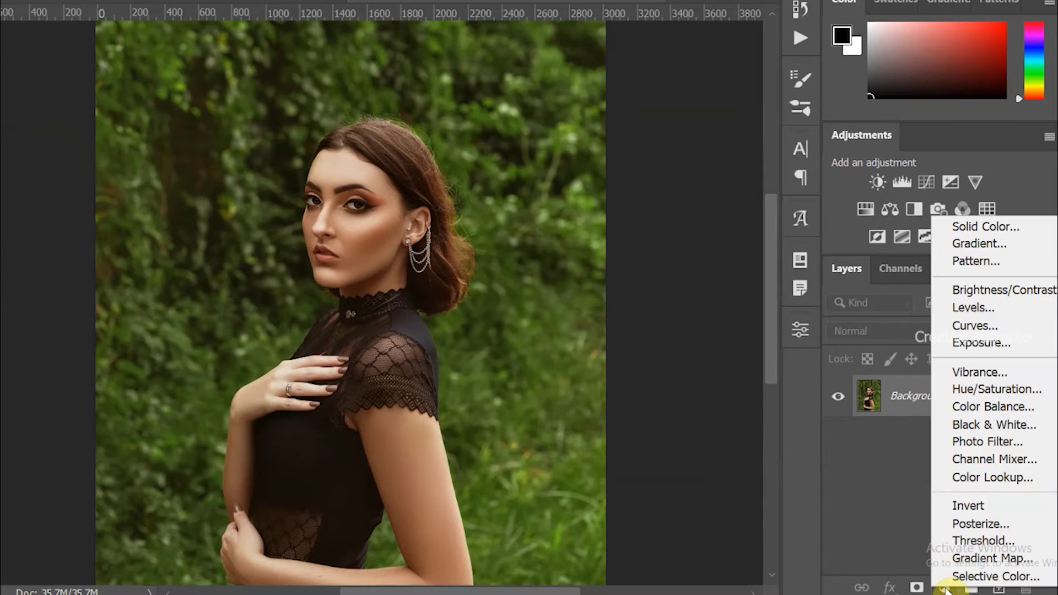
{"action": "left_click", "coordinate": [945, 326]}
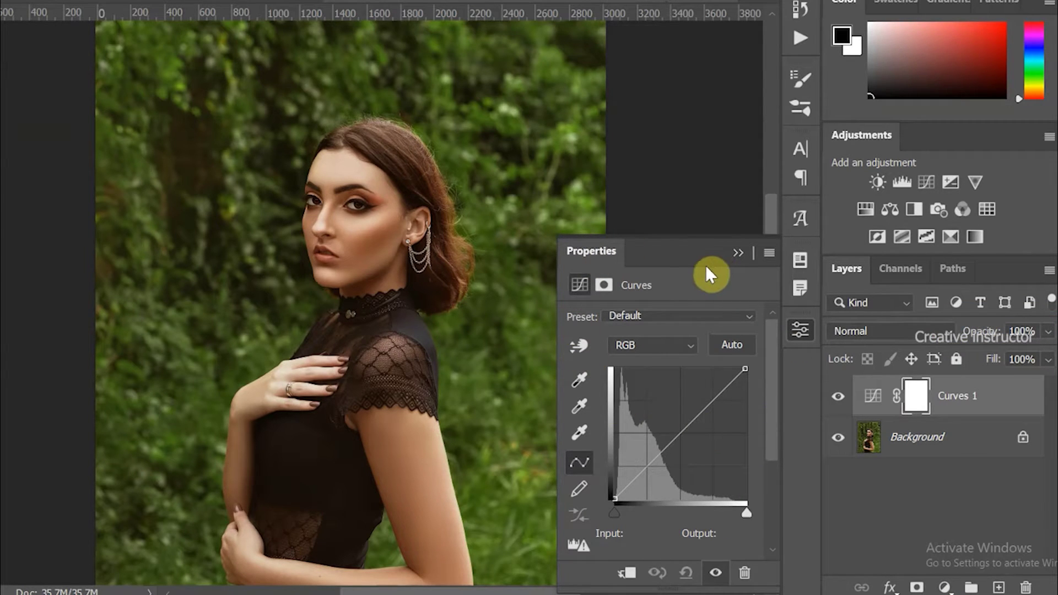
{"action": "left_click", "coordinate": [768, 254]}
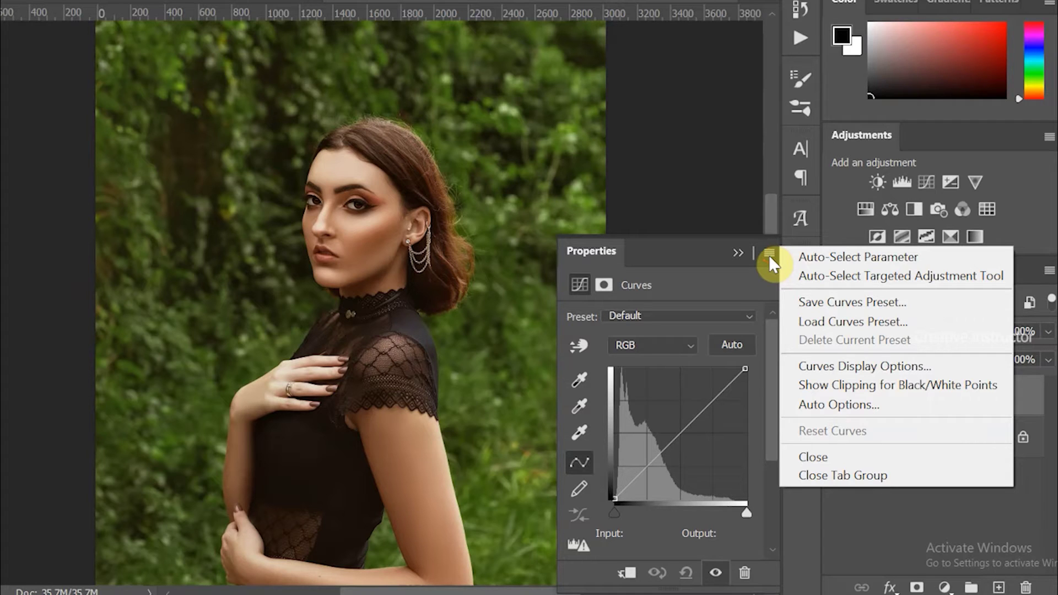
{"action": "left_click", "coordinate": [837, 405]}
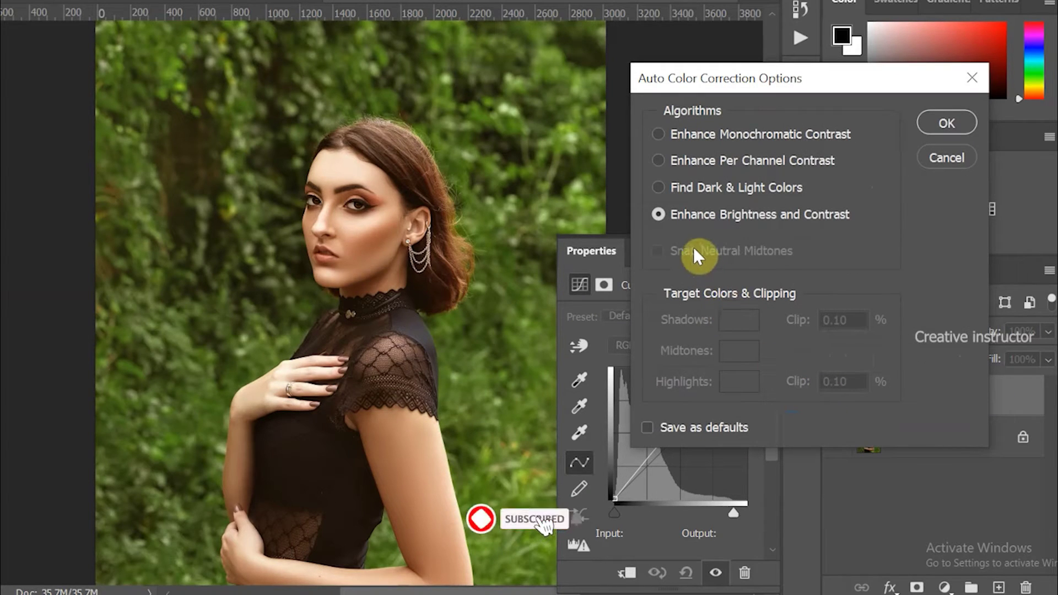
{"action": "left_click", "coordinate": [660, 160]}
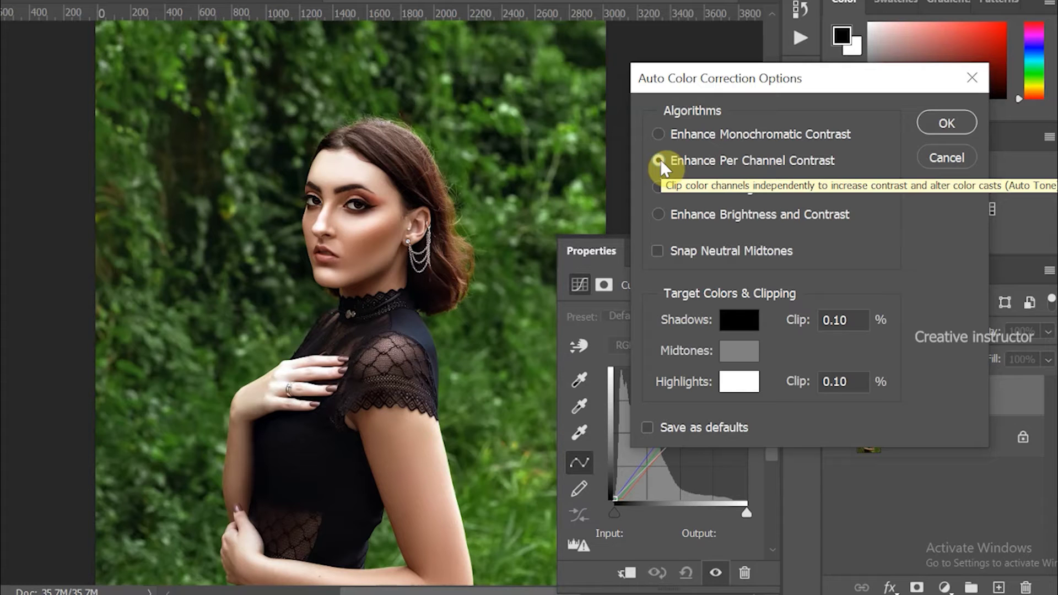
{"action": "left_click", "coordinate": [659, 188]}
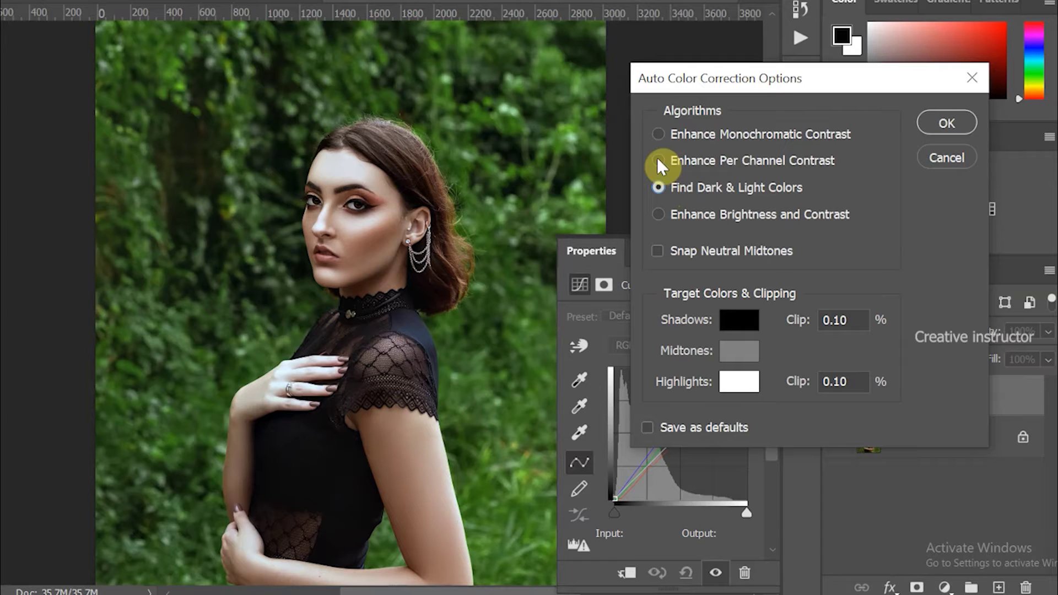
{"action": "left_click", "coordinate": [658, 160]}
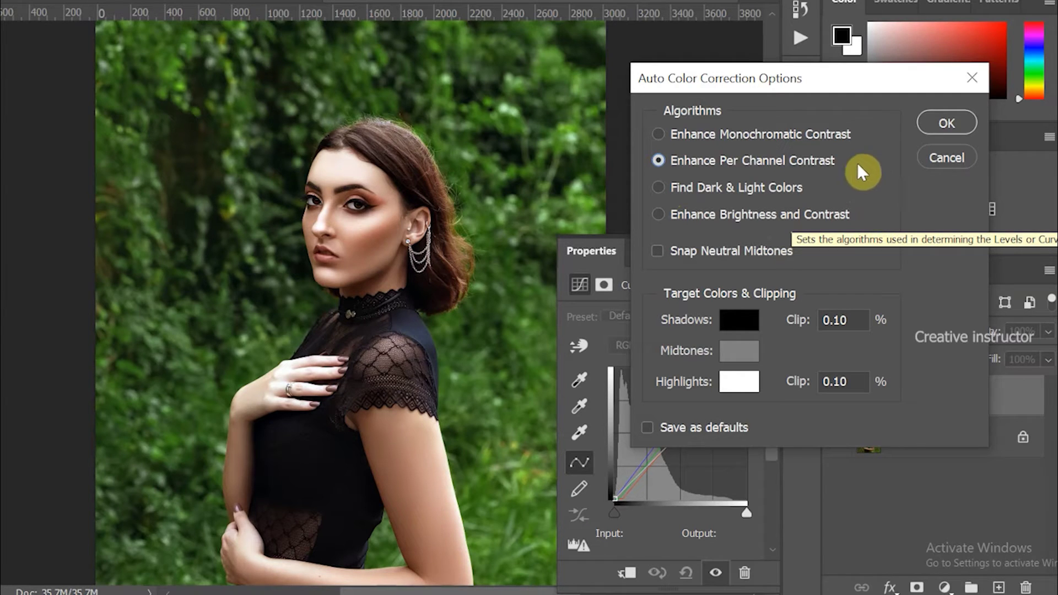
{"action": "left_click", "coordinate": [945, 132]}
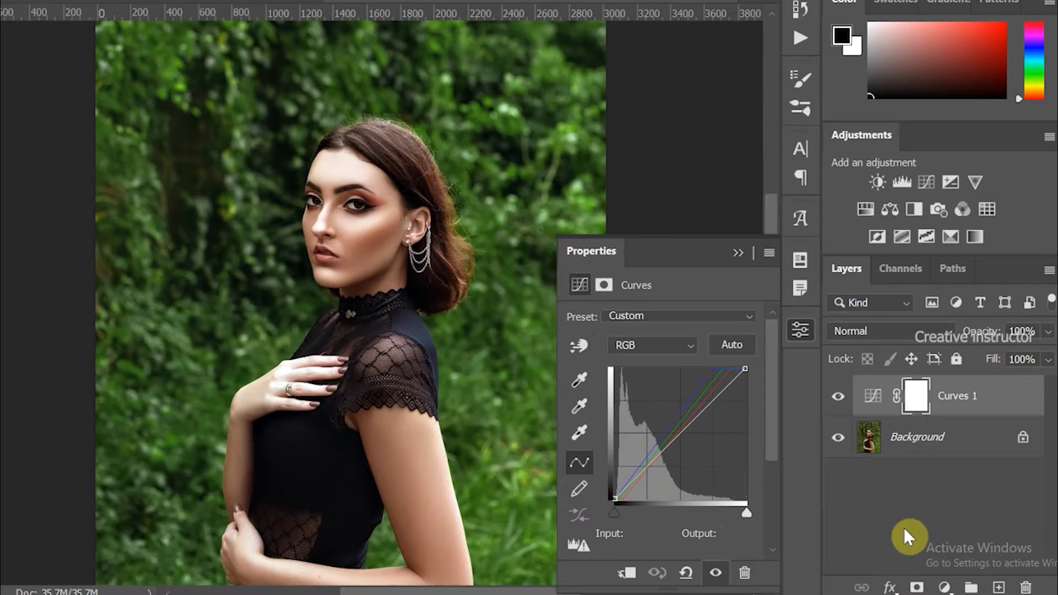
Step: Add a Curves 2 layer and raise its Blue channel curve by dragging on the image
{"action": "left_click", "coordinate": [944, 586]}
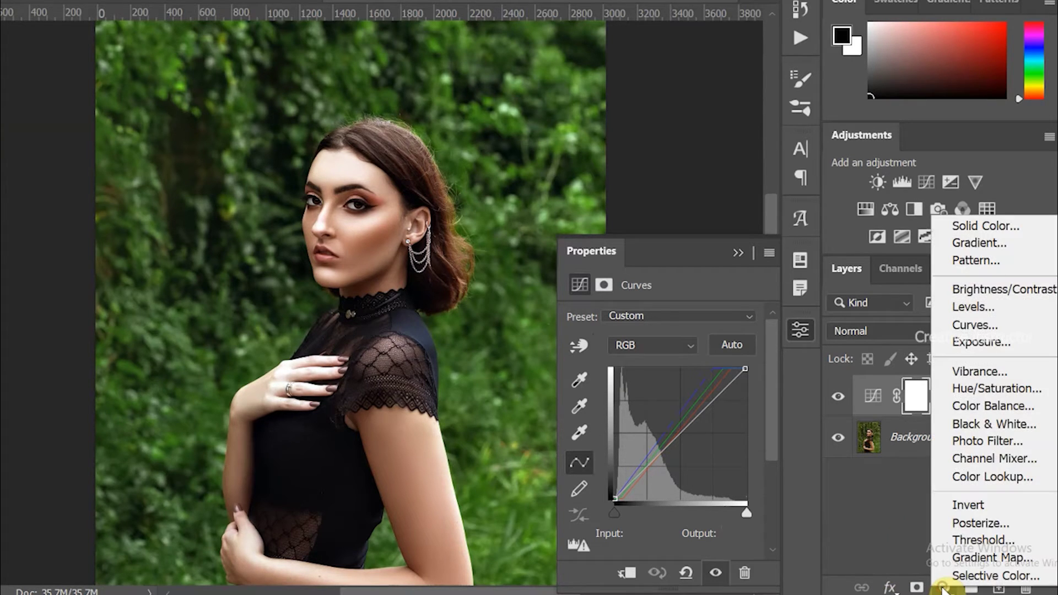
{"action": "left_click", "coordinate": [964, 329]}
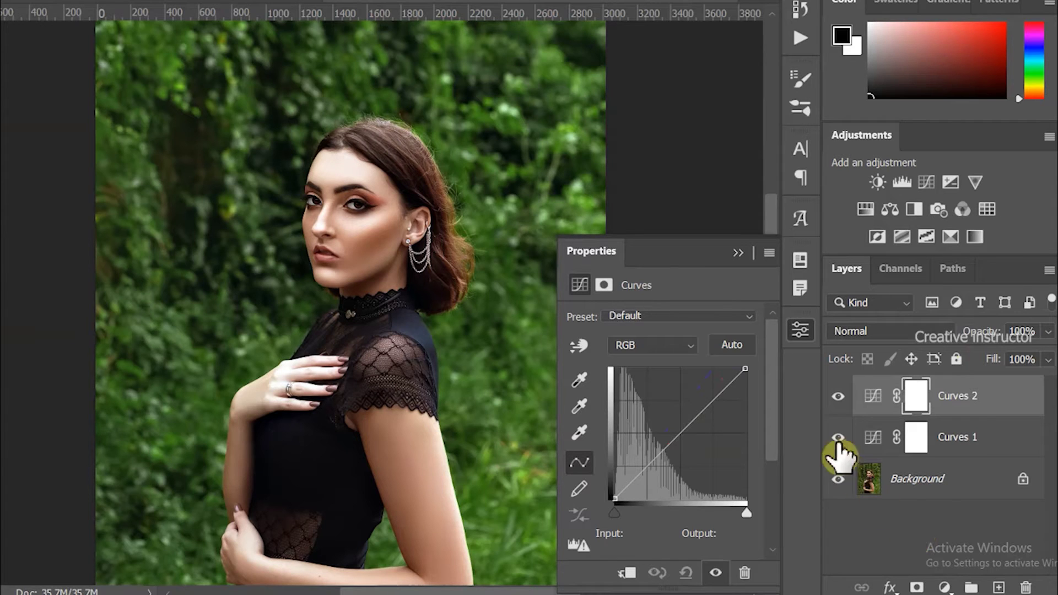
{"action": "left_click", "coordinate": [687, 349]}
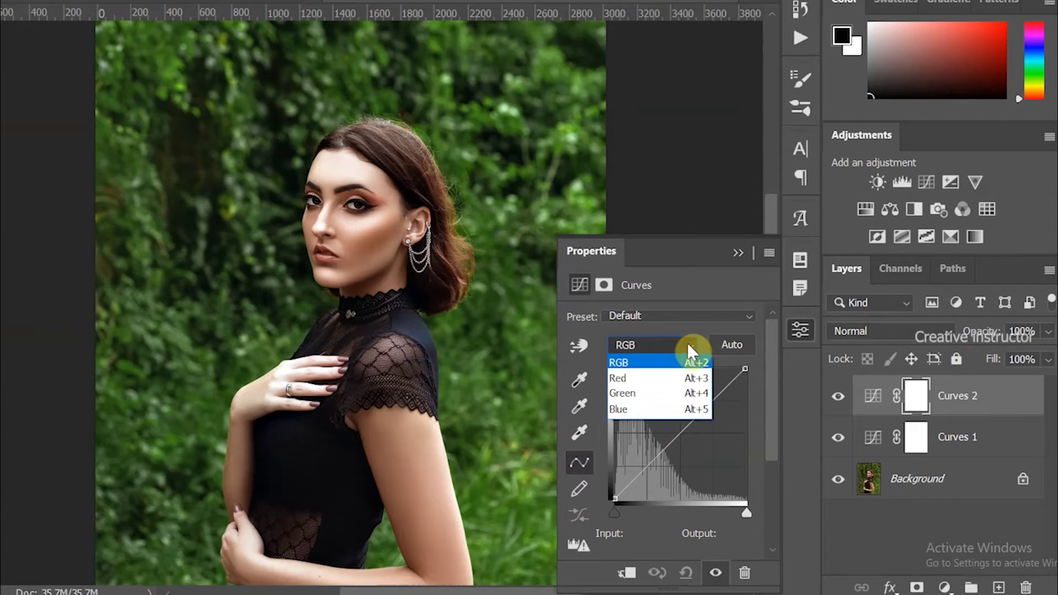
{"action": "left_click", "coordinate": [620, 411]}
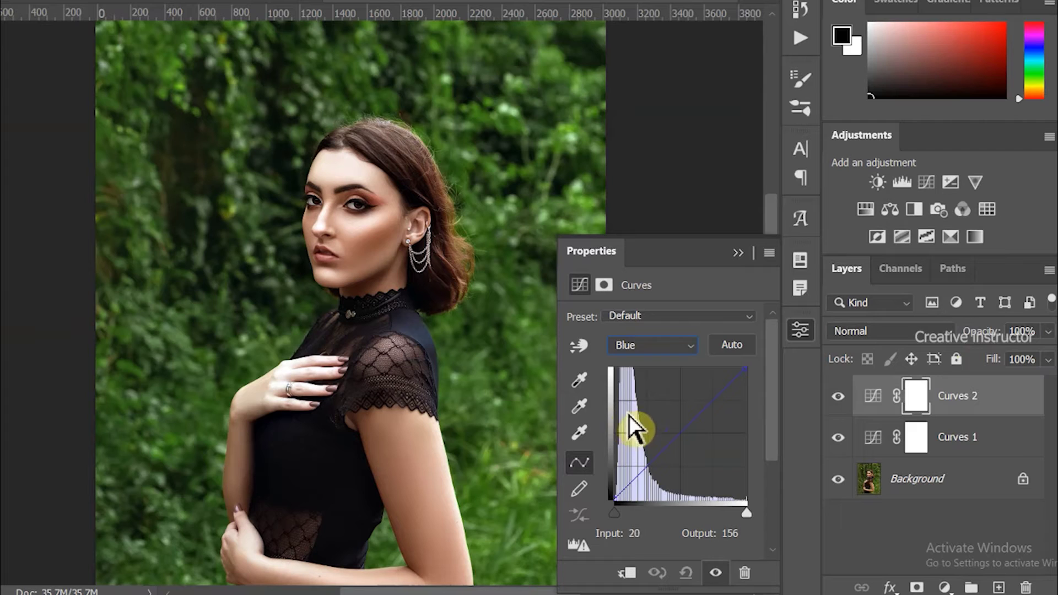
{"action": "left_click", "coordinate": [574, 346]}
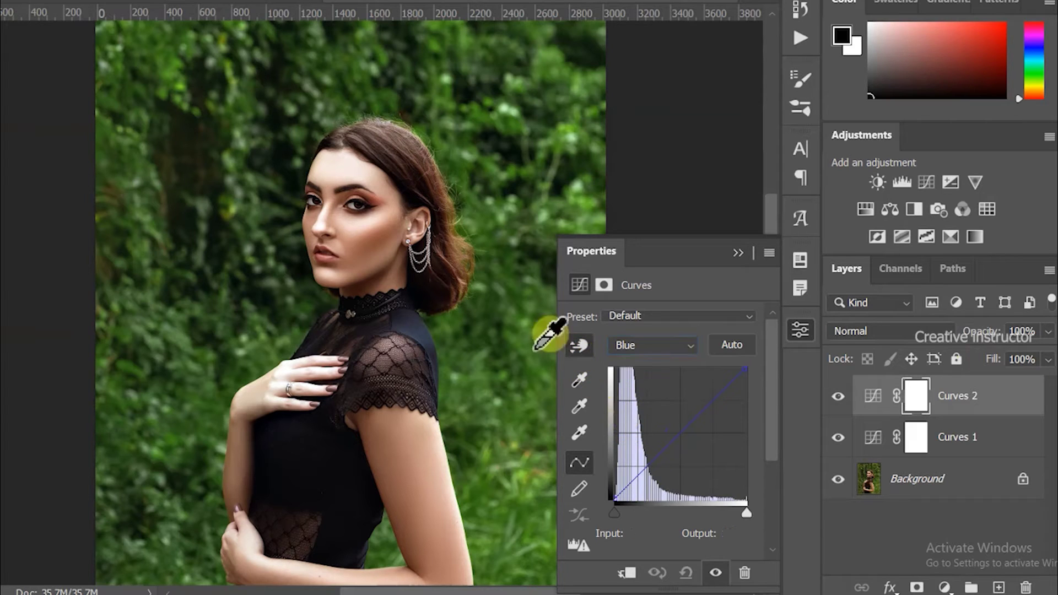
{"action": "mouse_move", "coordinate": [198, 326]}
{"action": "left_mouse_down"}
{"action": "mouse_move", "coordinate": [190, 338]}
{"action": "mouse_move", "coordinate": [193, 310]}
{"action": "left_mouse_up"}
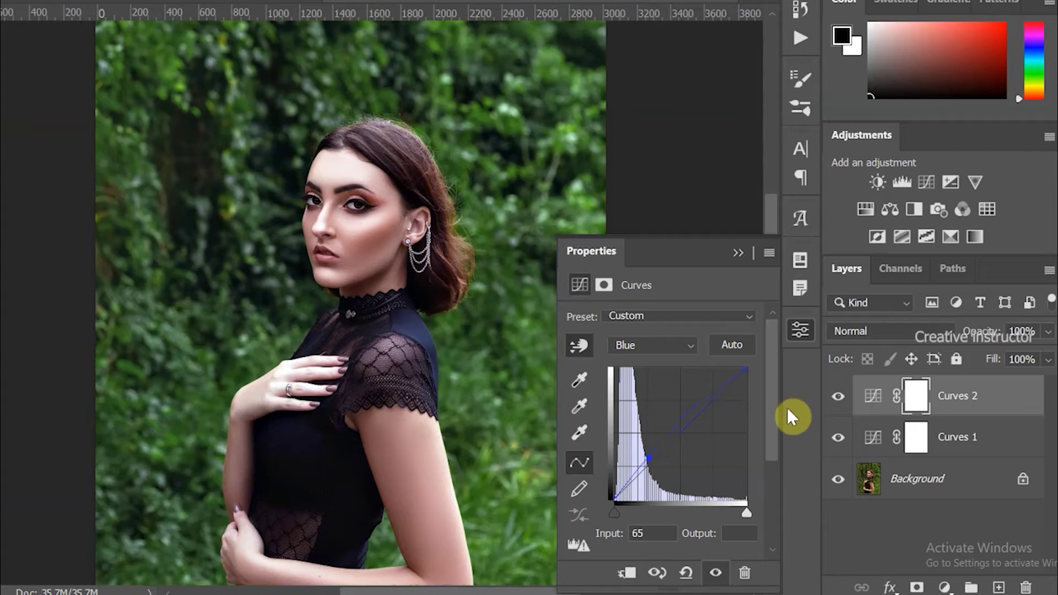
{"action": "left_click", "coordinate": [798, 327]}
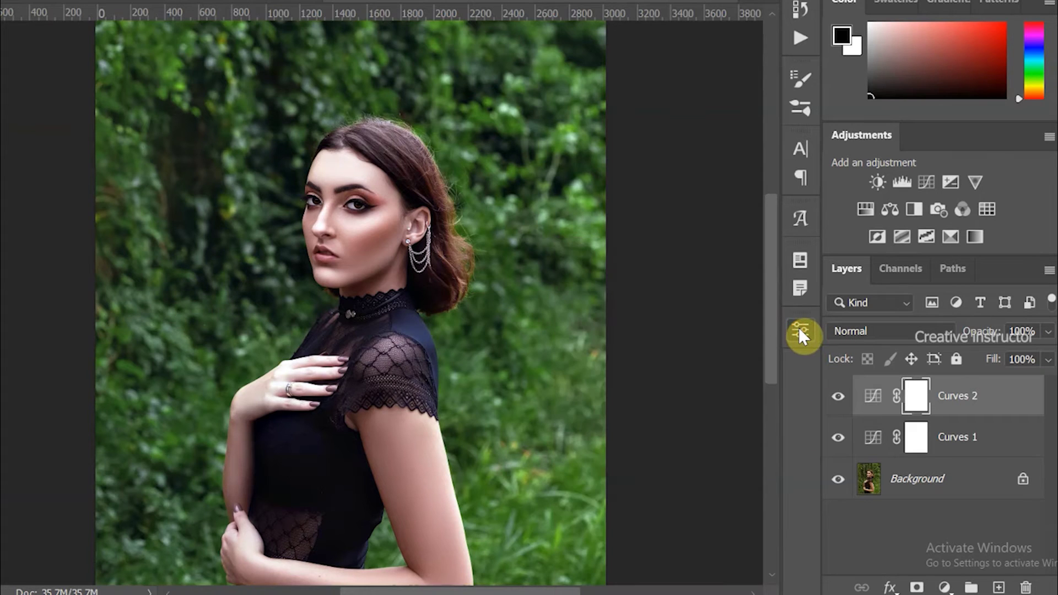
Step: Add a Selective Color layer above Background with Reds at Cyan -14, Magenta -14, Yellow +14
{"action": "left_click", "coordinate": [952, 481]}
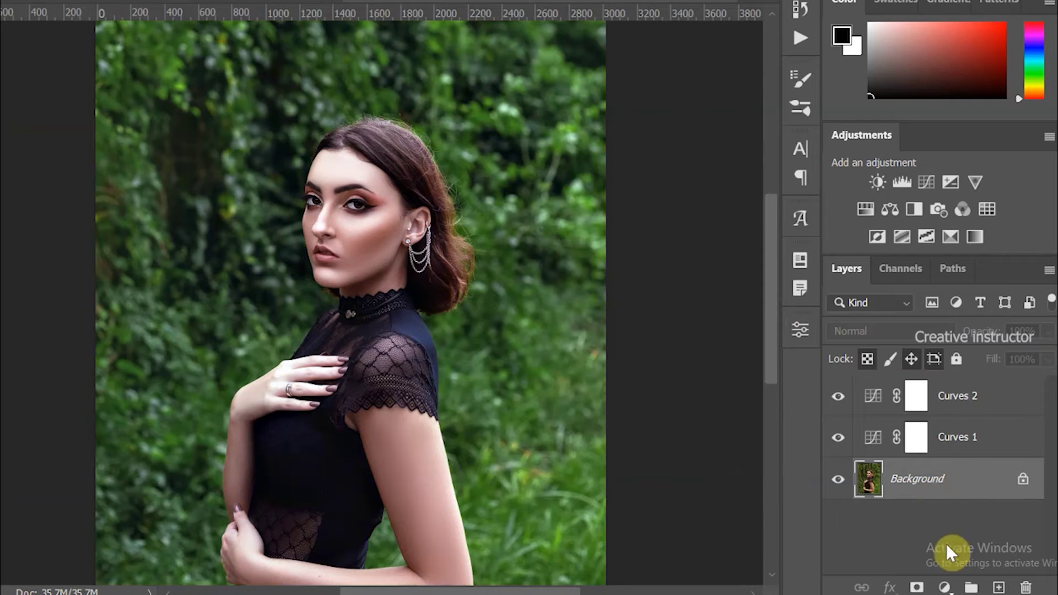
{"action": "left_click", "coordinate": [943, 585]}
{"action": "left_click", "coordinate": [946, 573]}
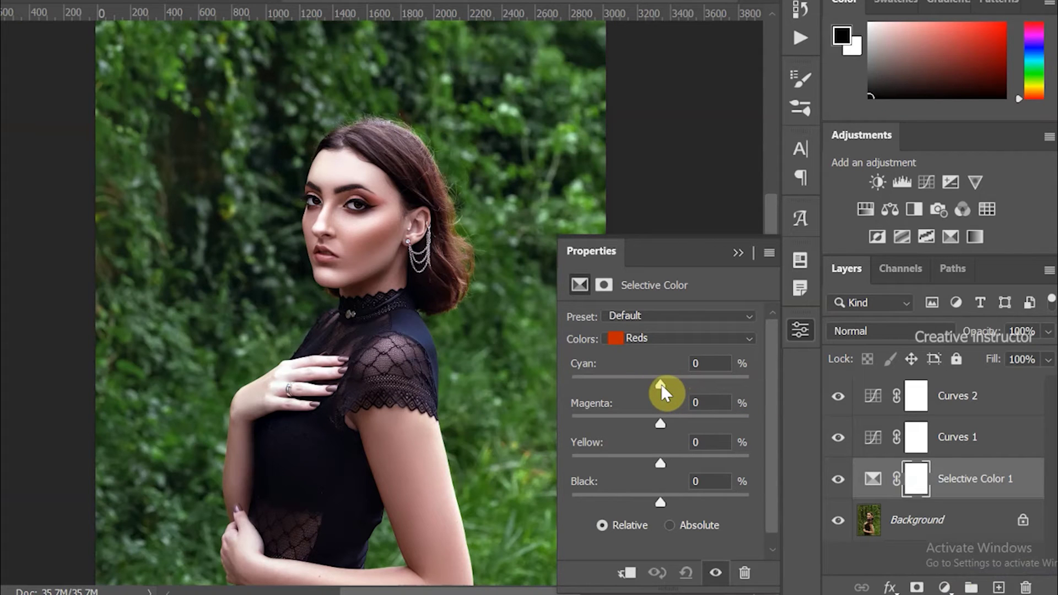
{"action": "left_click_drag", "start_coordinate": [660, 385], "coordinate": [647, 385]}
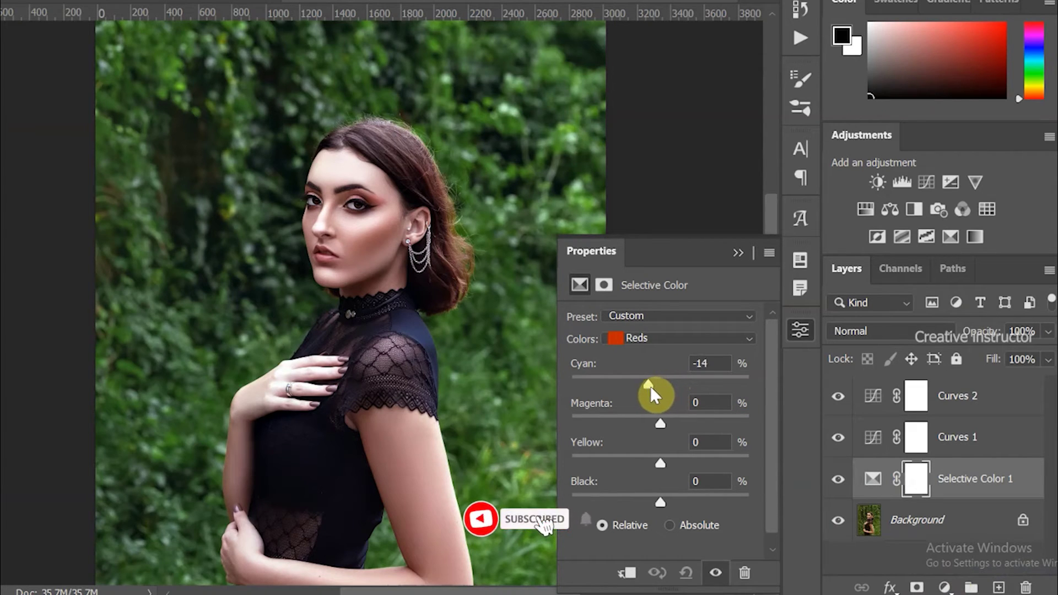
{"action": "left_click_drag", "start_coordinate": [660, 423], "coordinate": [647, 423]}
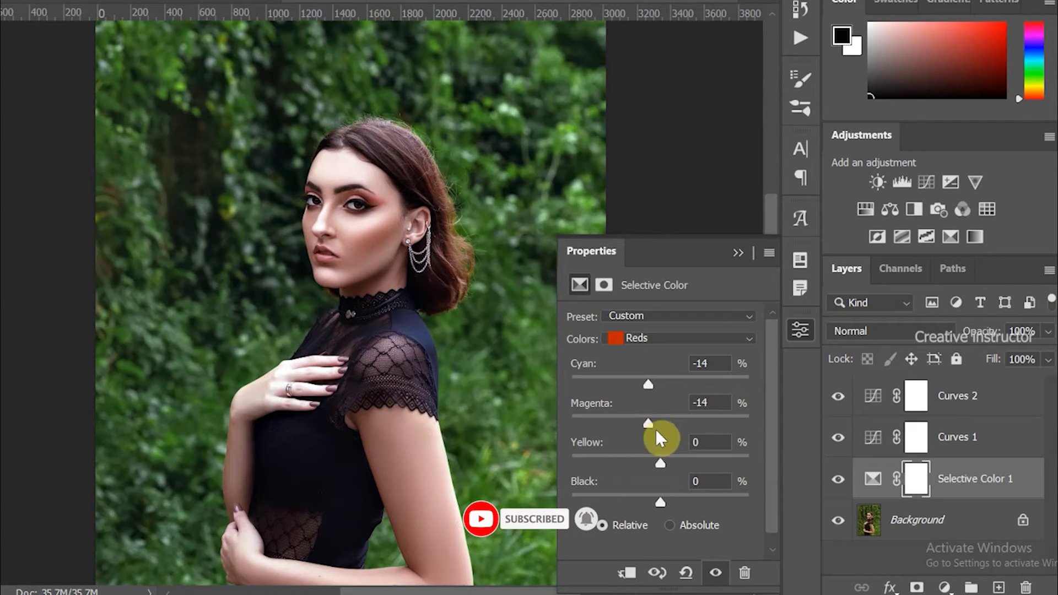
{"action": "left_click_drag", "start_coordinate": [662, 464], "coordinate": [676, 461]}
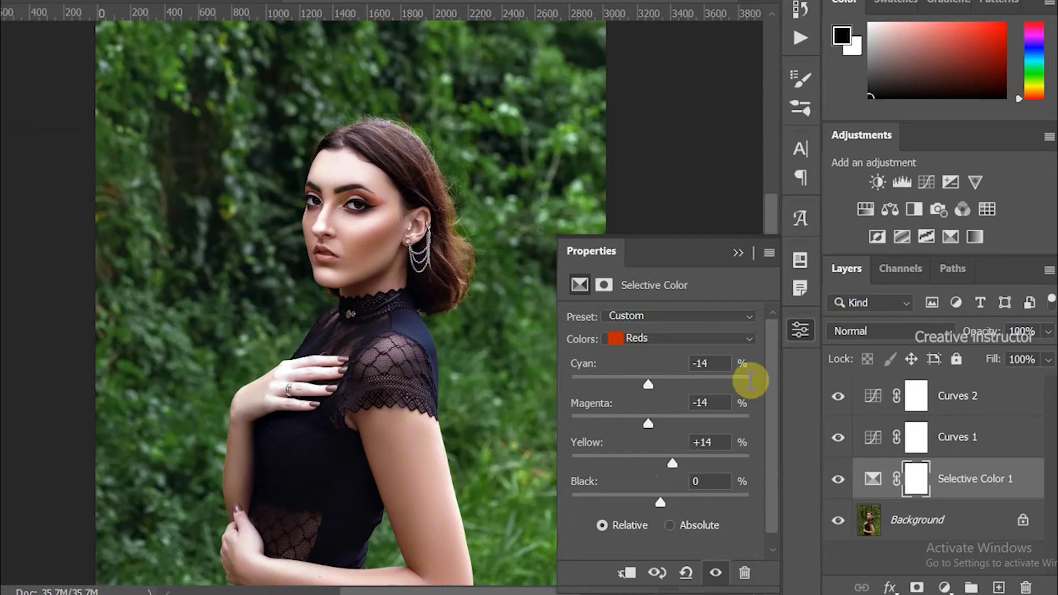
Step: Set the Greens to Cyan -57, Magenta +55, Yellow -57 to mute the foliage
{"action": "left_click", "coordinate": [750, 337]}
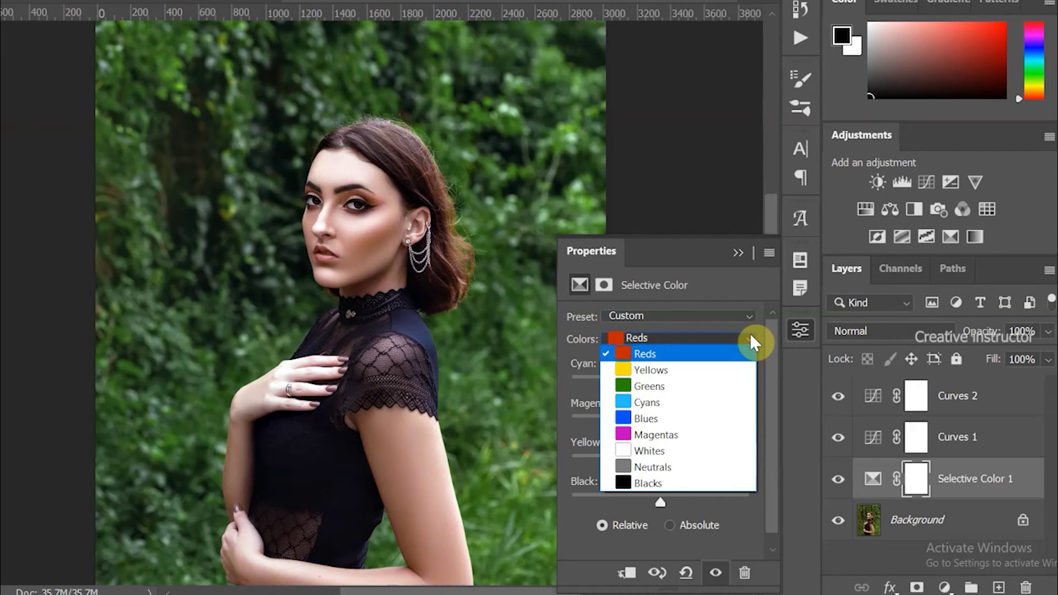
{"action": "left_click", "coordinate": [656, 387]}
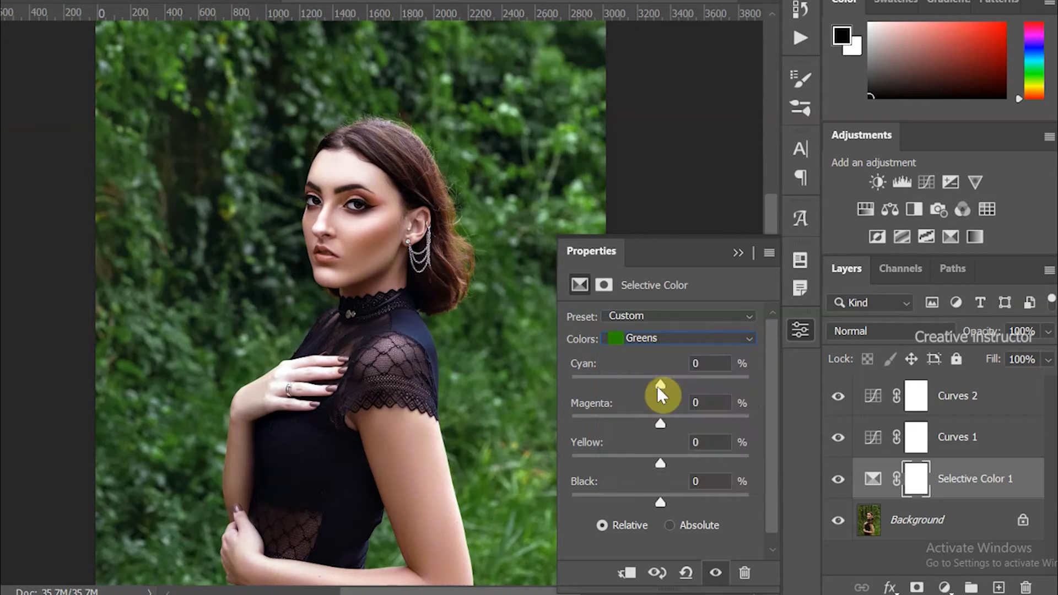
{"action": "left_click_drag", "start_coordinate": [660, 463], "coordinate": [611, 470]}
{"action": "left_click_drag", "start_coordinate": [662, 421], "coordinate": [675, 422]}
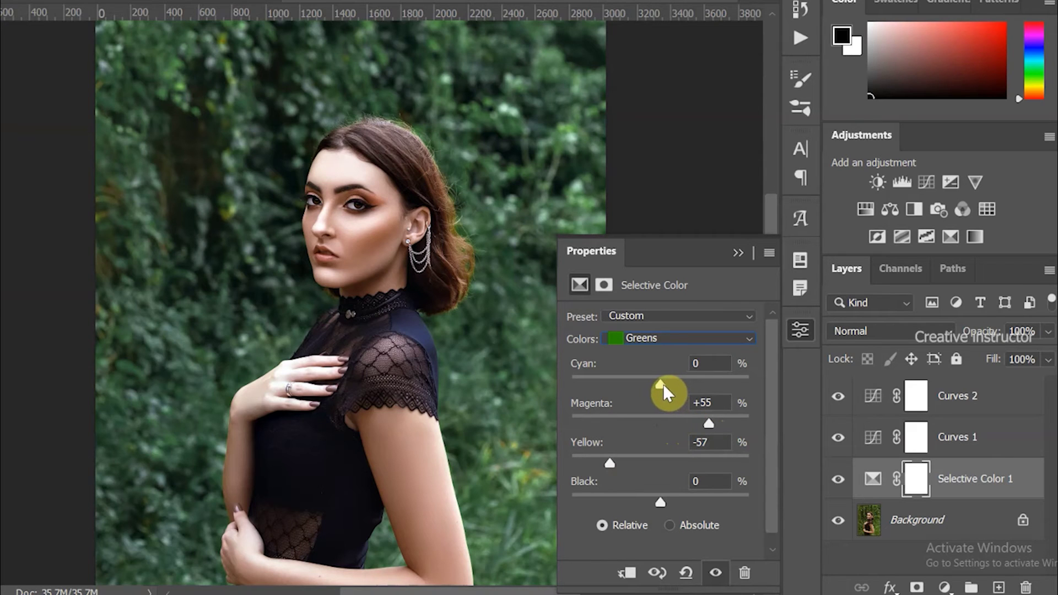
{"action": "left_click_drag", "start_coordinate": [663, 385], "coordinate": [609, 389]}
{"action": "left_click", "coordinate": [797, 329]}
Step: Add a Gradient Fill layer above Curves 2
{"action": "left_click", "coordinate": [944, 397]}
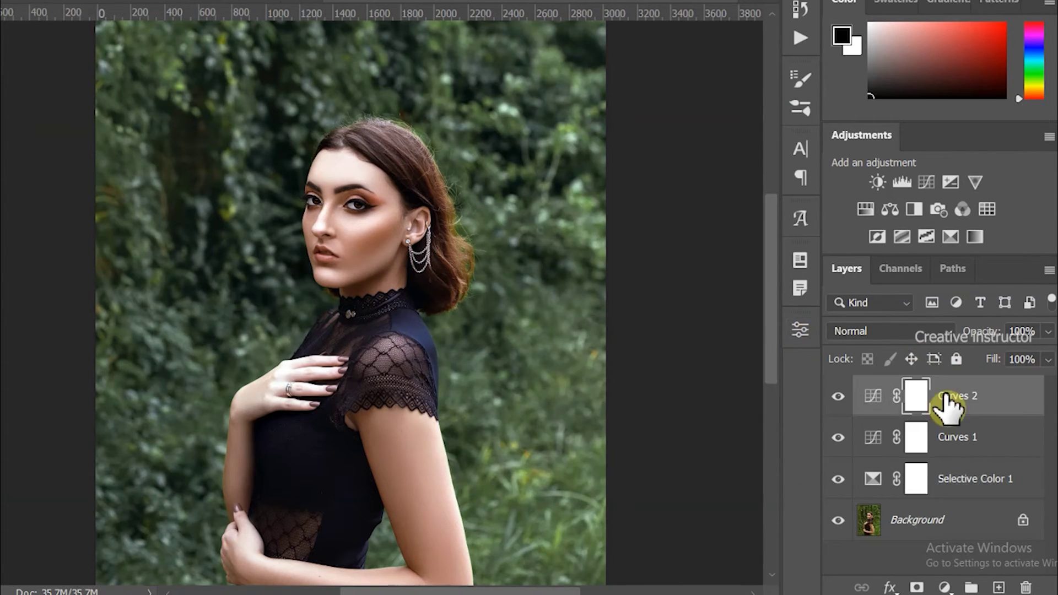
{"action": "left_click", "coordinate": [944, 587]}
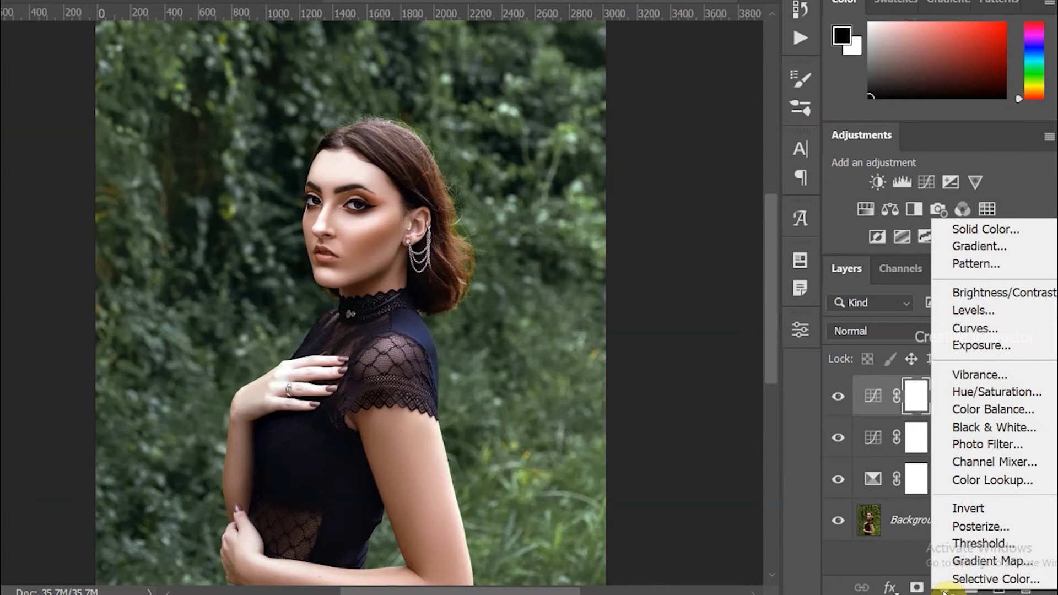
{"action": "left_click", "coordinate": [965, 246]}
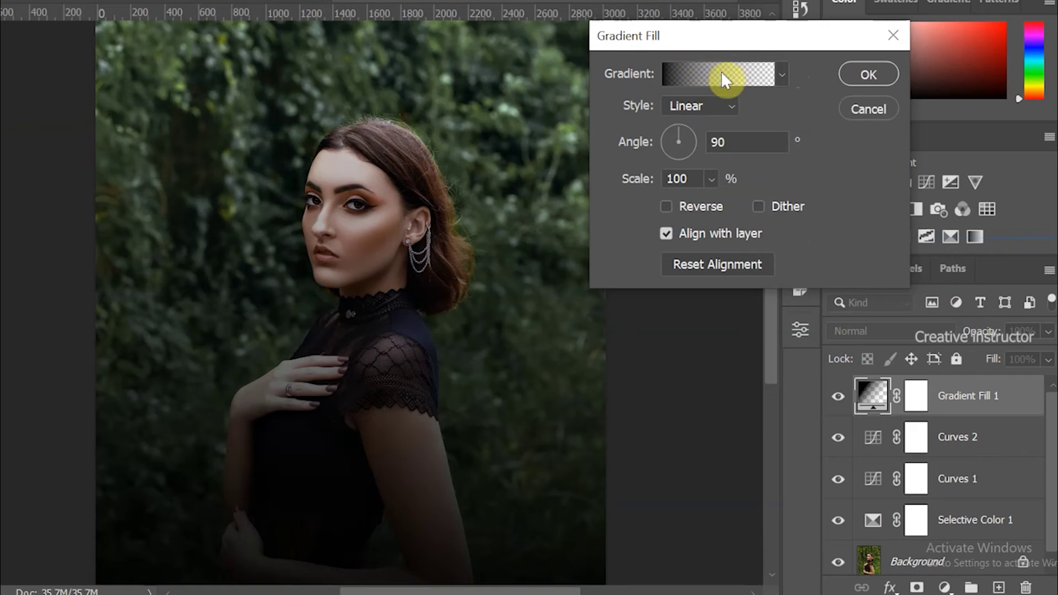
{"action": "left_click", "coordinate": [780, 71]}
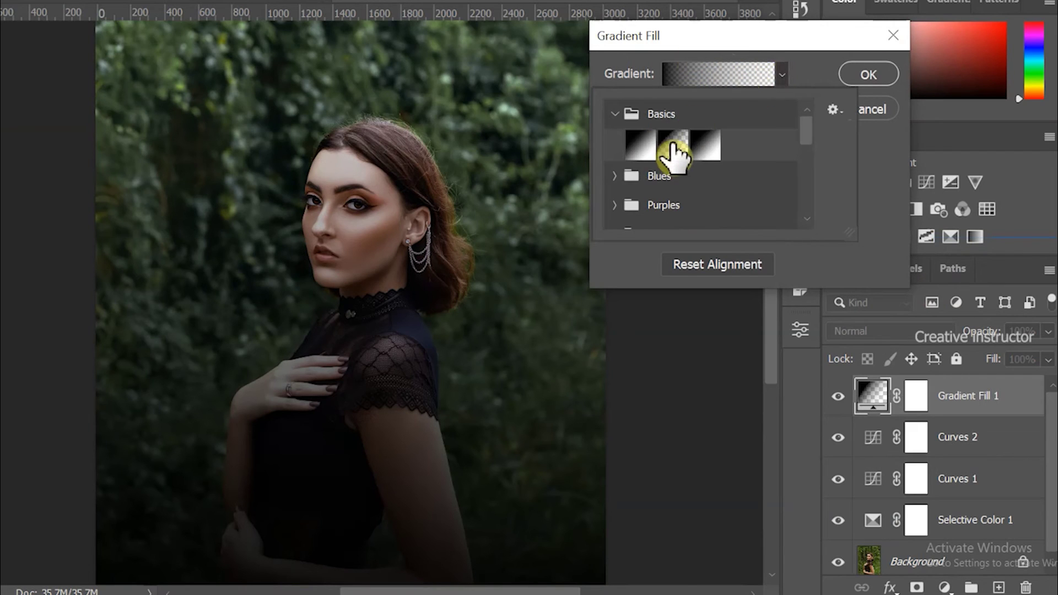
{"action": "left_click", "coordinate": [874, 160]}
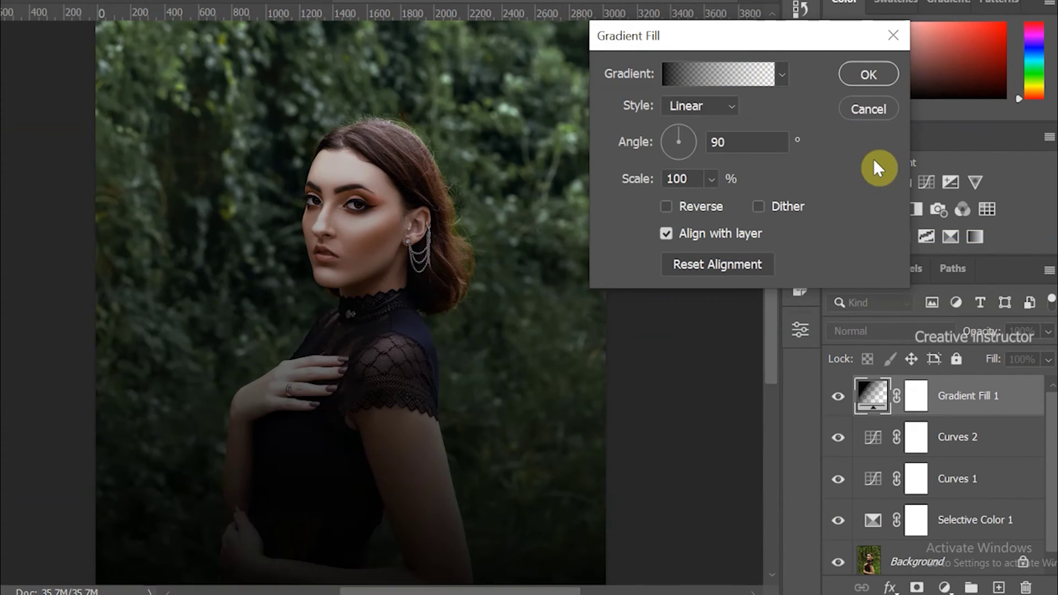
Step: Make the gradient Radial, reversed, at 188% scale for a dark-edge vignette
{"action": "left_click", "coordinate": [722, 105]}
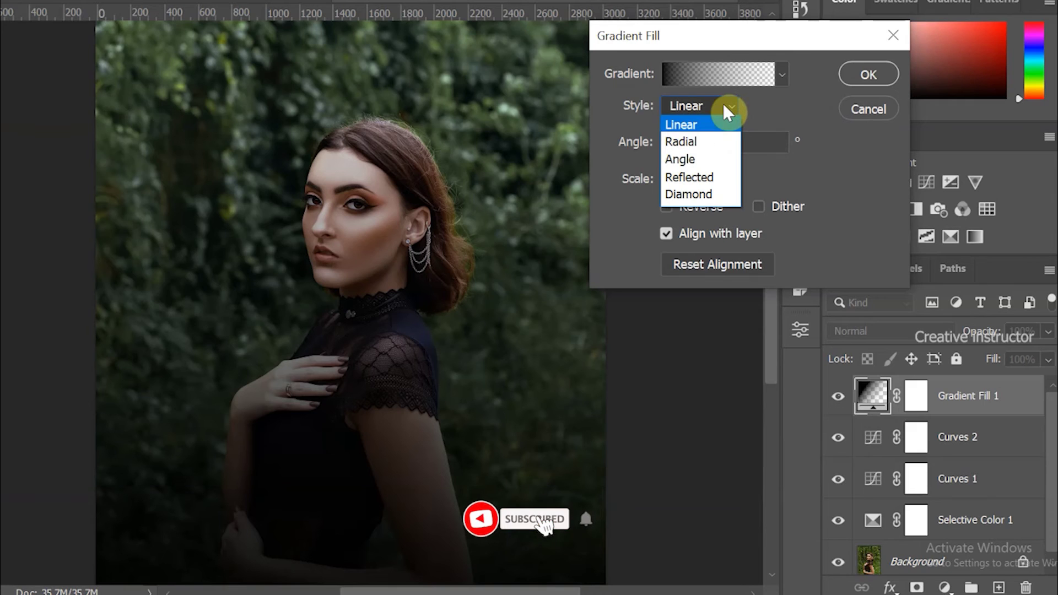
{"action": "left_click", "coordinate": [703, 141]}
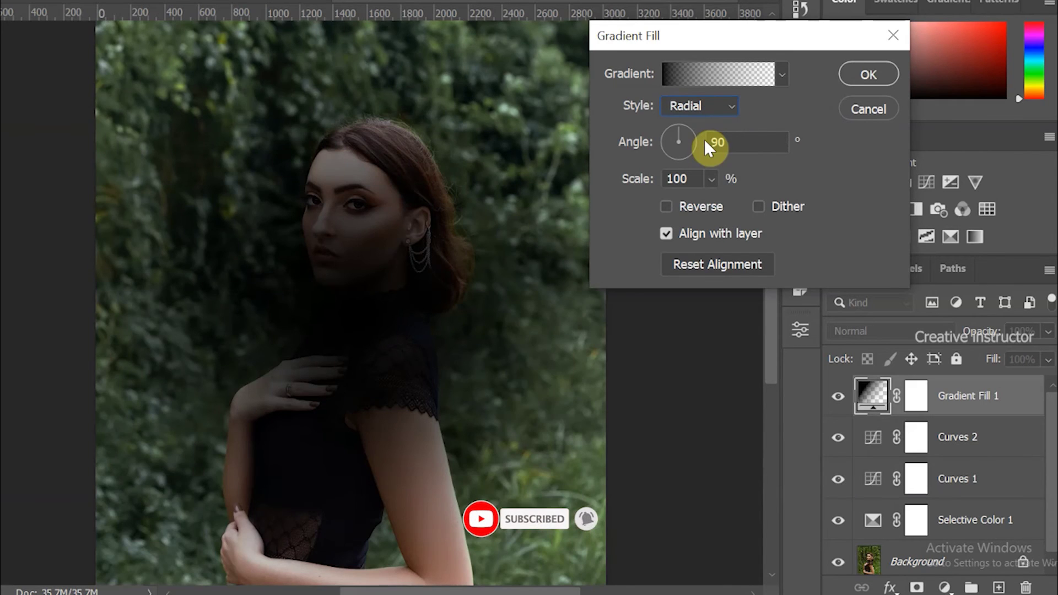
{"action": "left_click", "coordinate": [666, 207]}
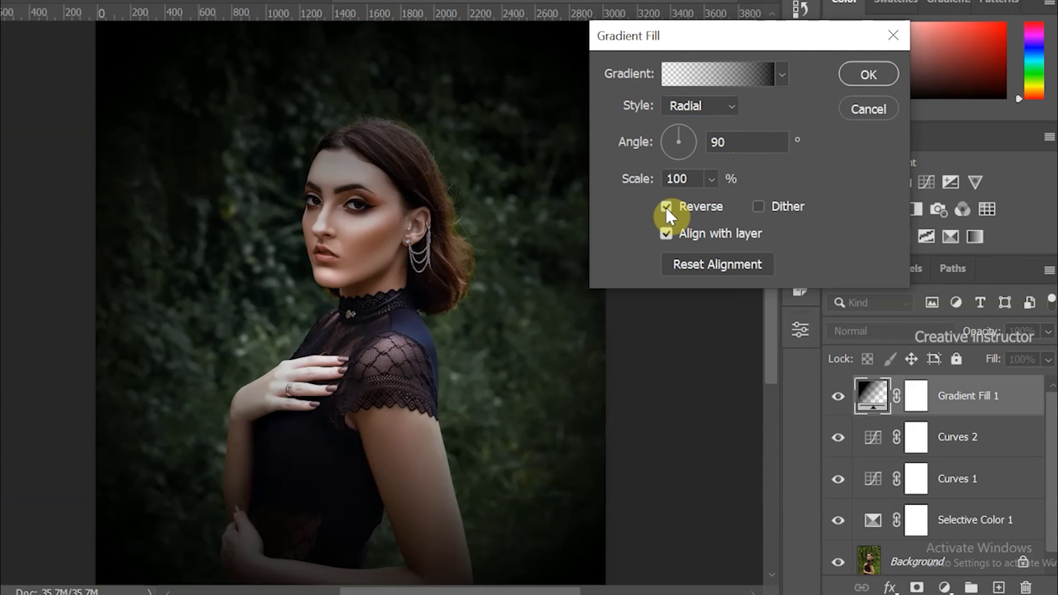
{"action": "left_click", "coordinate": [711, 184]}
{"action": "left_click_drag", "start_coordinate": [719, 204], "coordinate": [726, 208]}
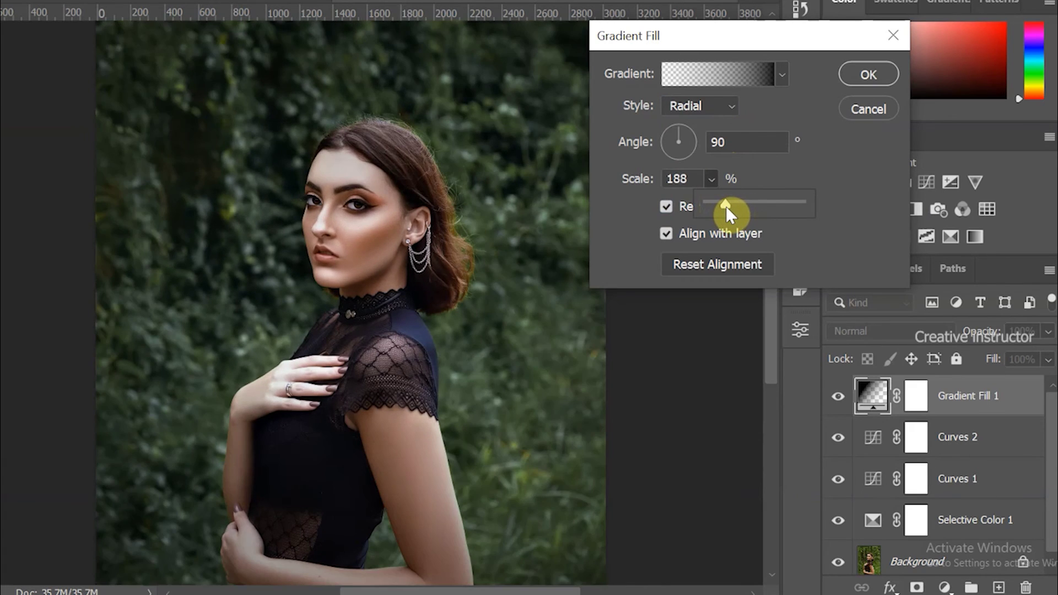
{"action": "left_click", "coordinate": [784, 167]}
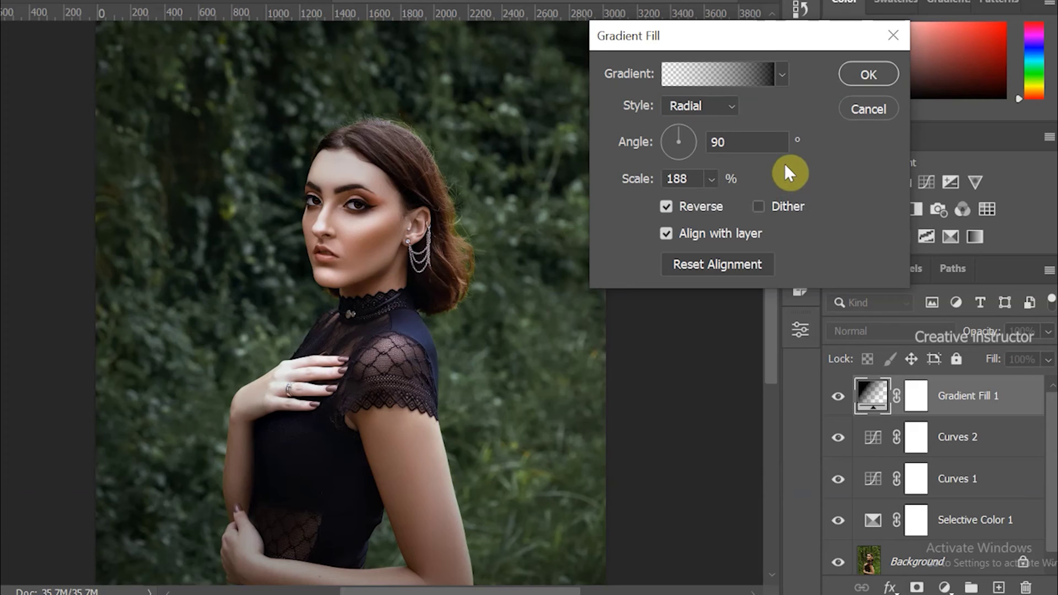
{"action": "left_click", "coordinate": [861, 74]}
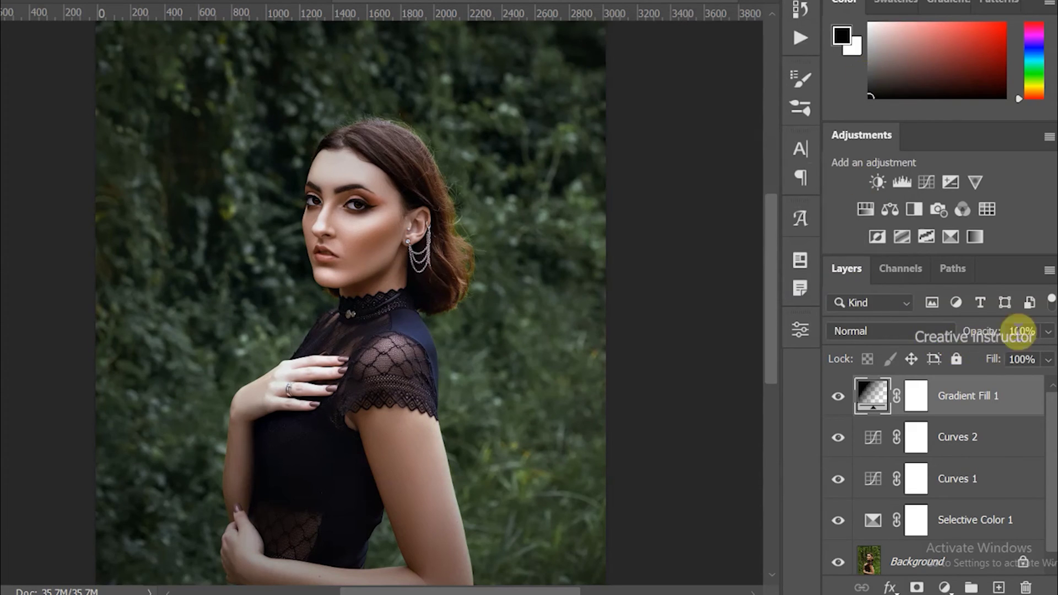
Step: Set Gradient Fill 1 to 50% opacity, then toggle layer visibility to compare before and after
{"action": "left_click", "coordinate": [1047, 331]}
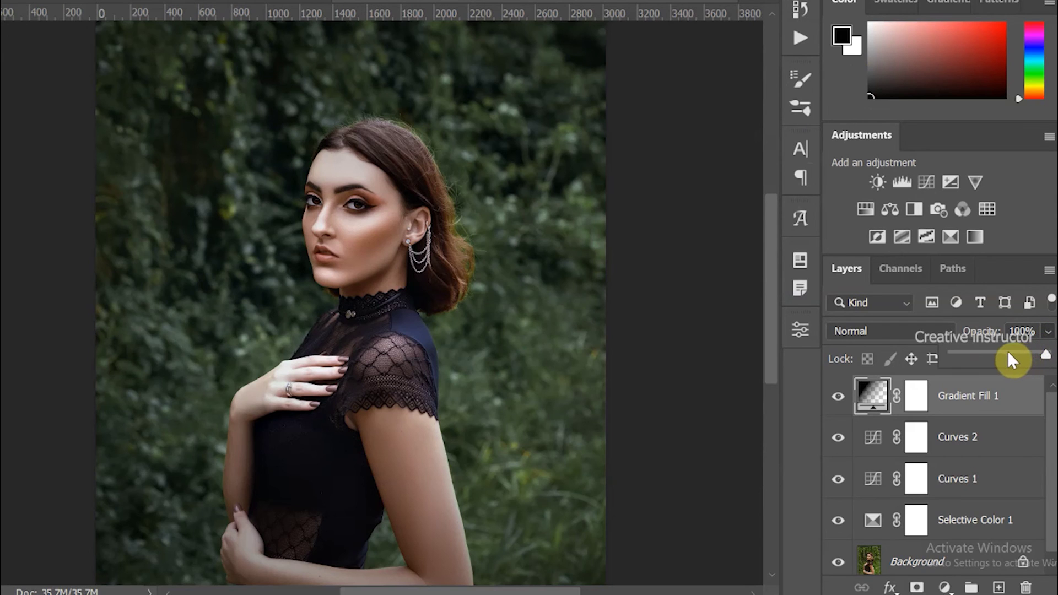
{"action": "left_click_drag", "start_coordinate": [1007, 352], "coordinate": [978, 351]}
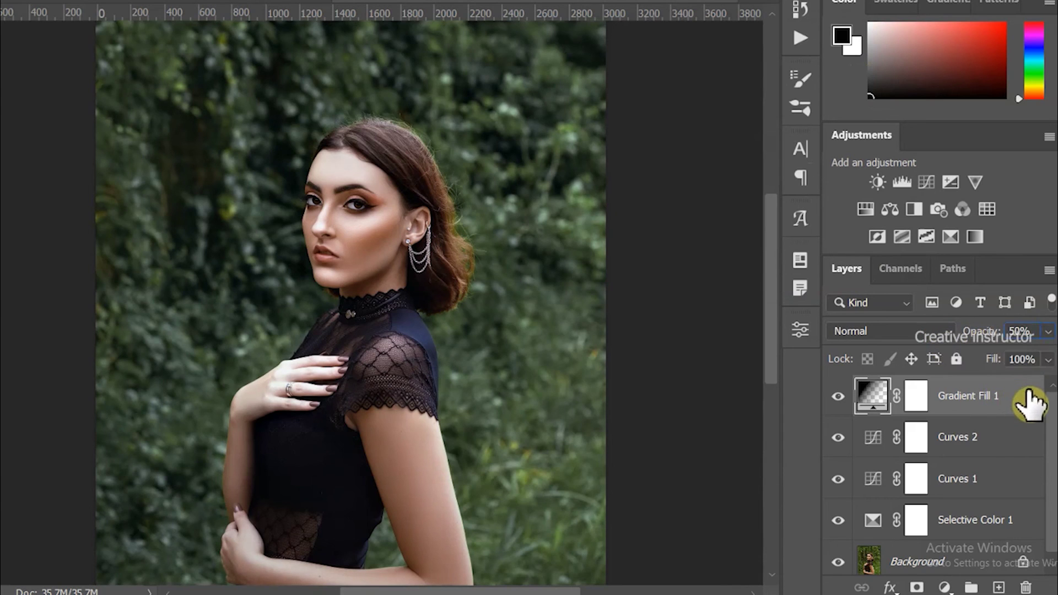
{"action": "key", "text": "Return"}
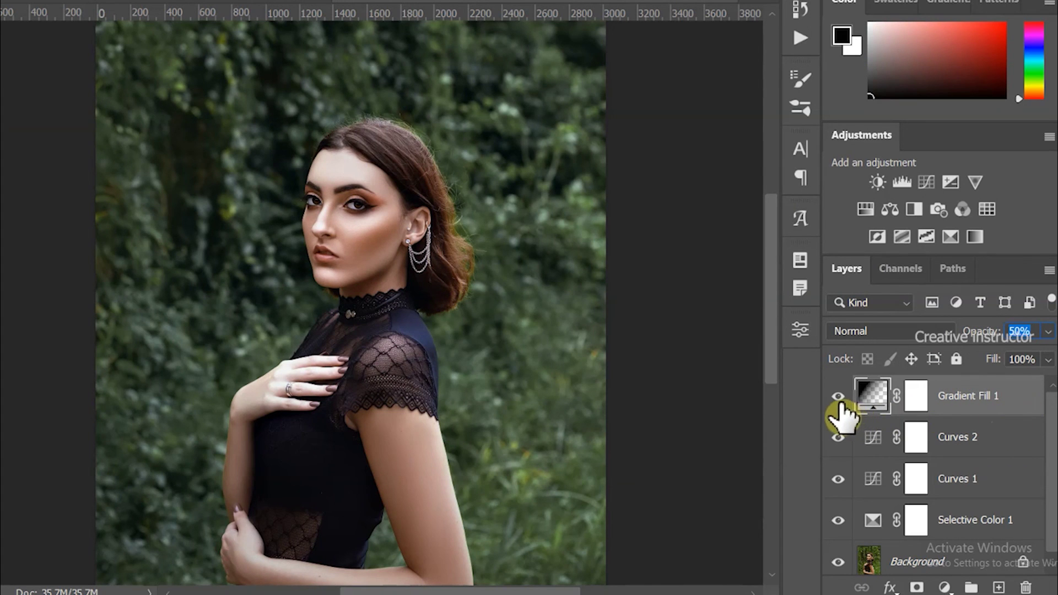
{"action": "left_click_drag", "start_coordinate": [838, 405], "coordinate": [837, 438]}
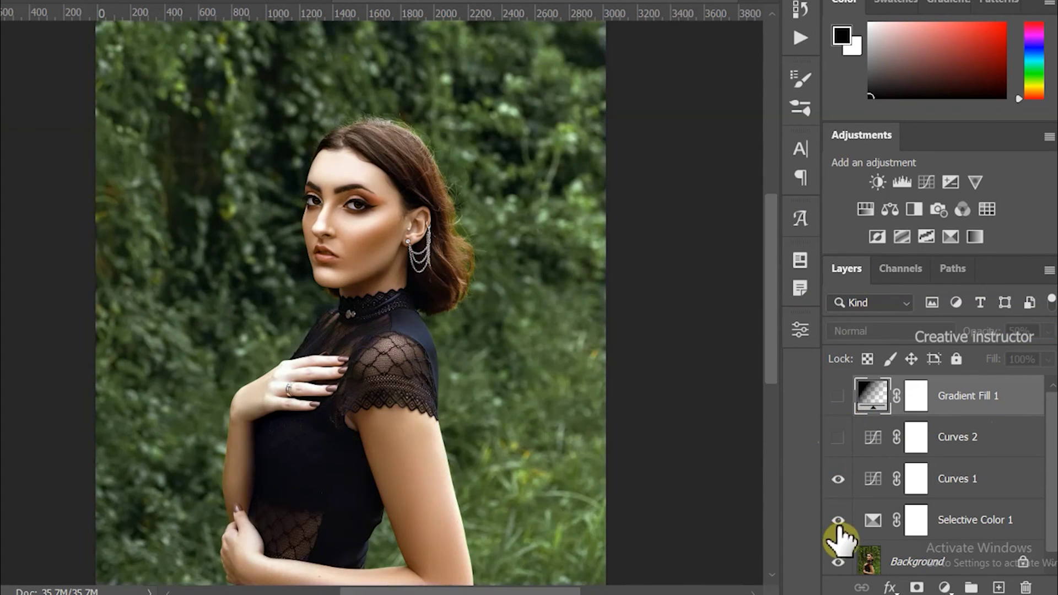
{"action": "left_click_drag", "start_coordinate": [841, 527], "coordinate": [837, 399]}
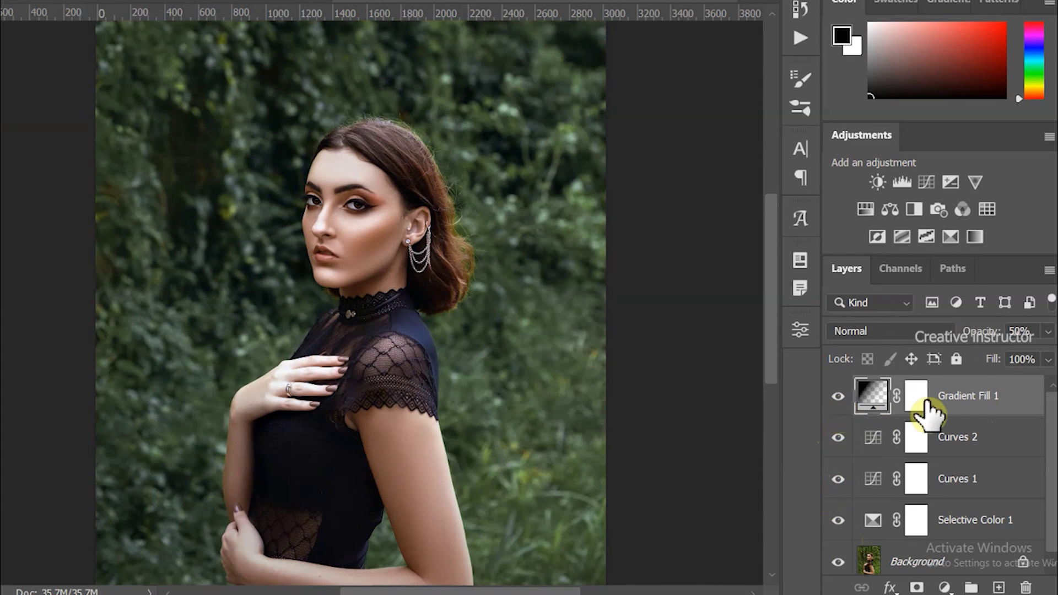